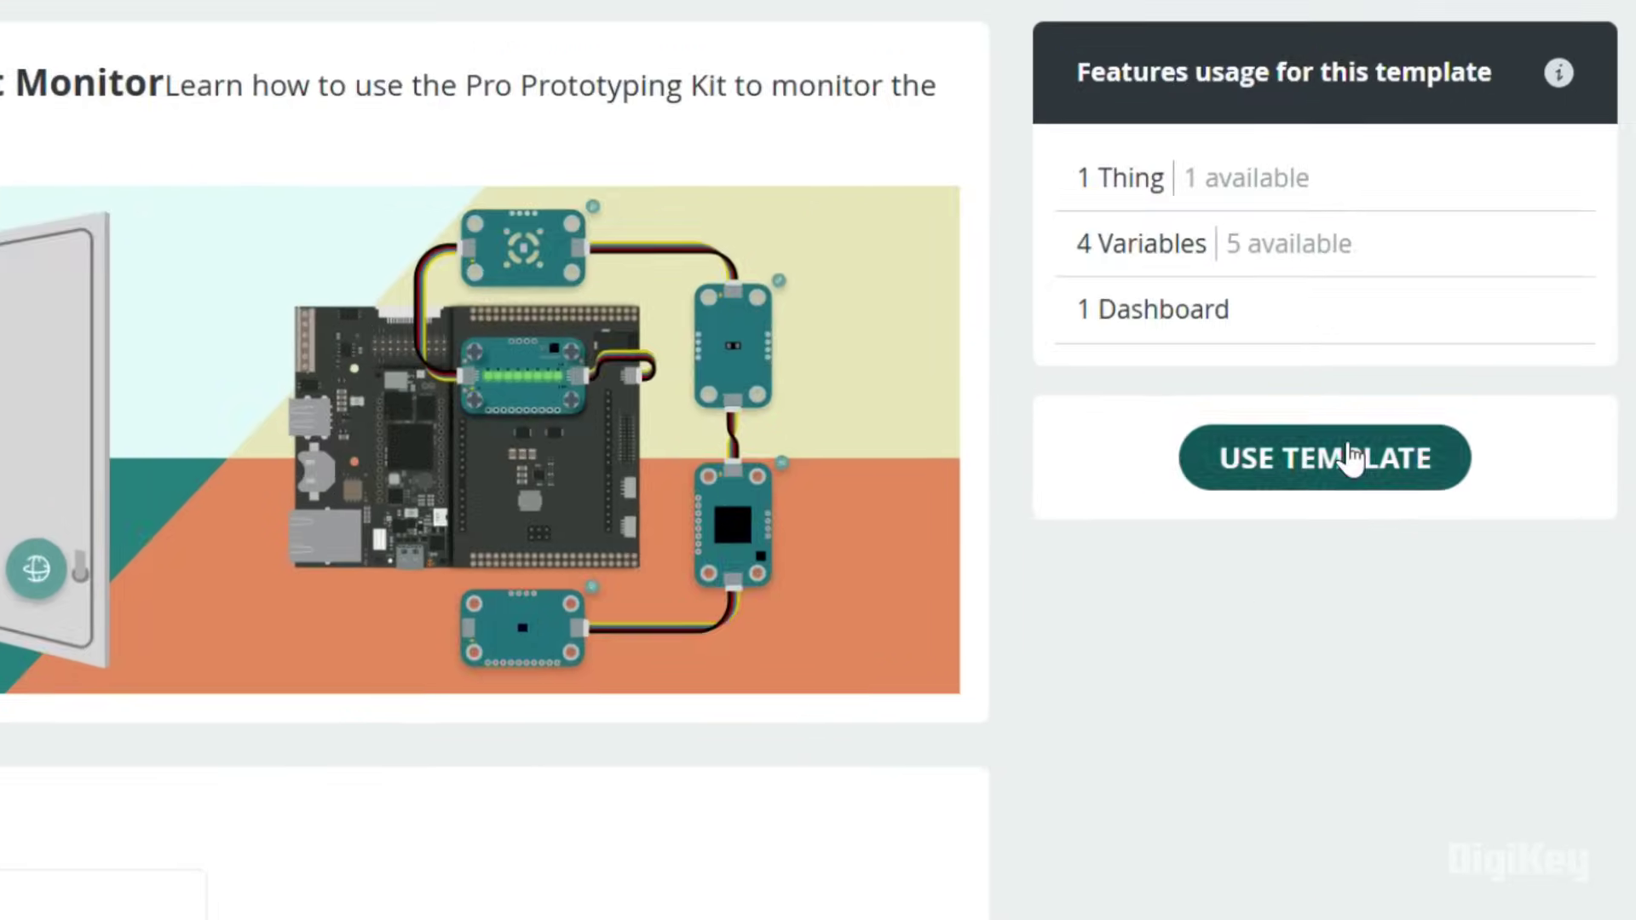
- Create a project from the Pro Prototyping Kit Cabinet Monitor template to get the Cabinet Dashboard
left_click(1353, 457)
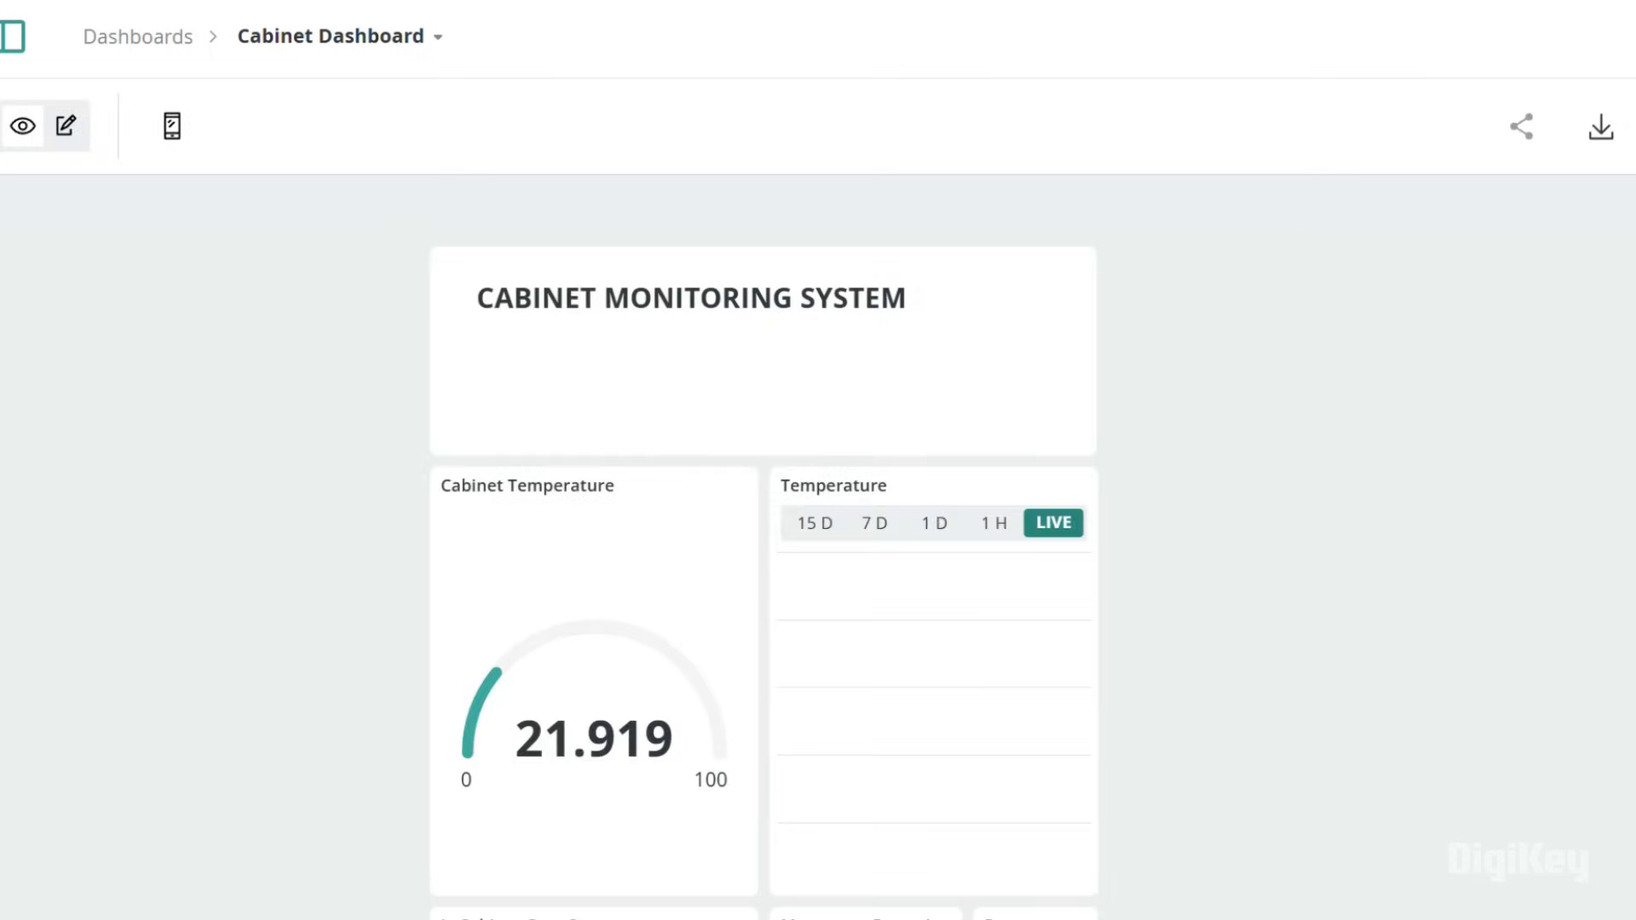
scroll(817, 575, "down", 3)
scroll(818, 575, "down", 2)
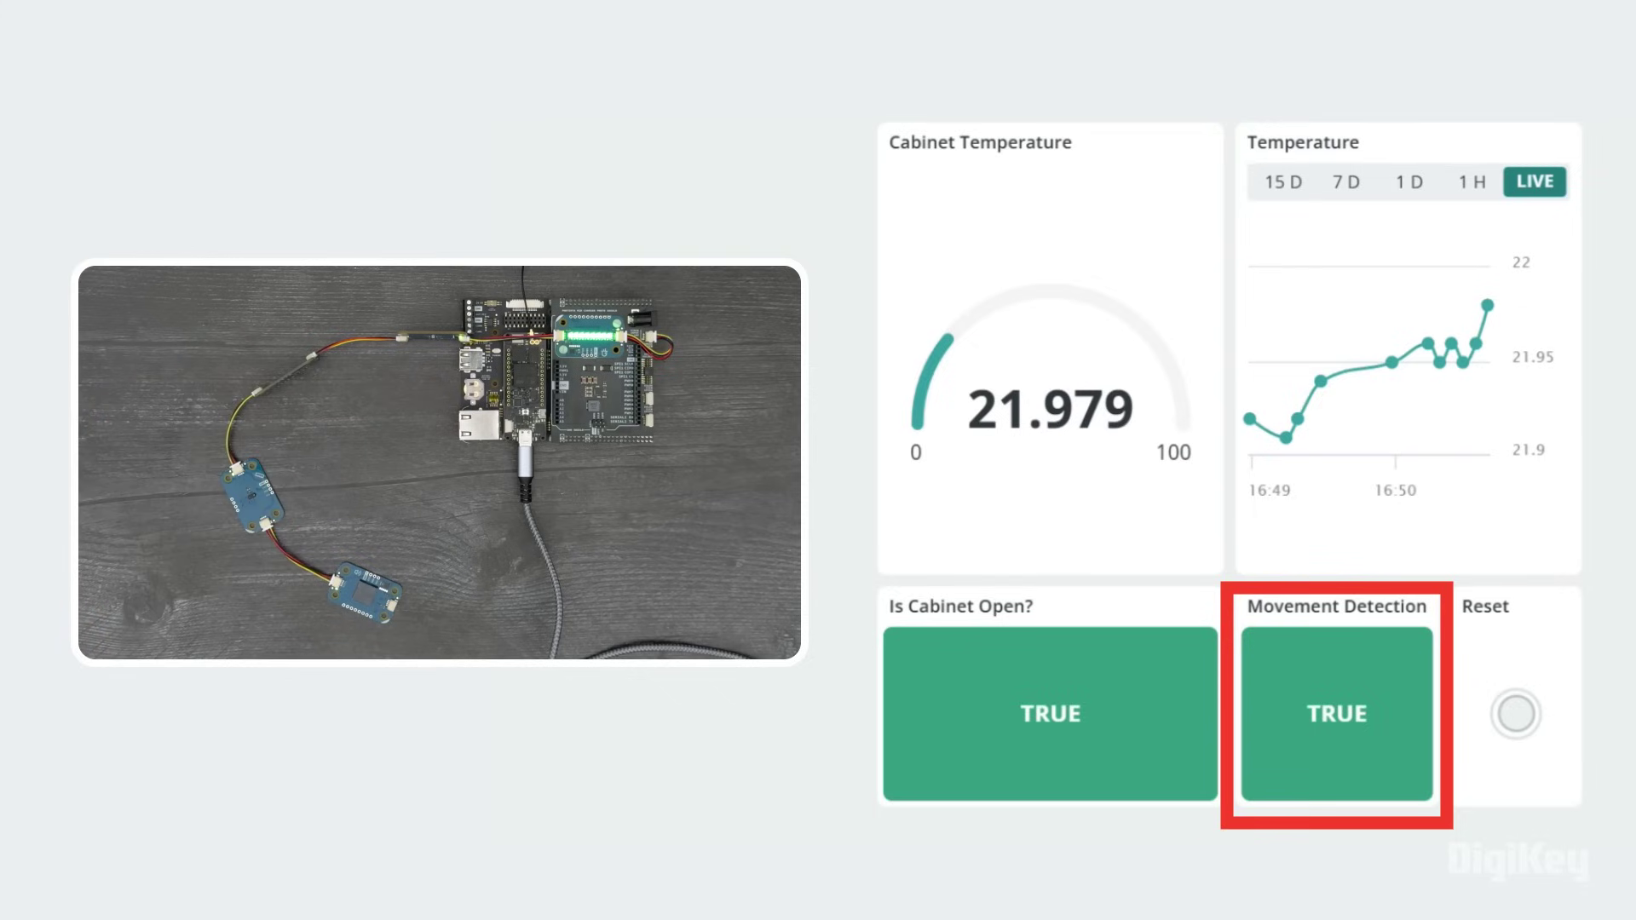
- Use the dashboard's Reset button to set Movement Detection back to FALSE
left_click(1516, 717)
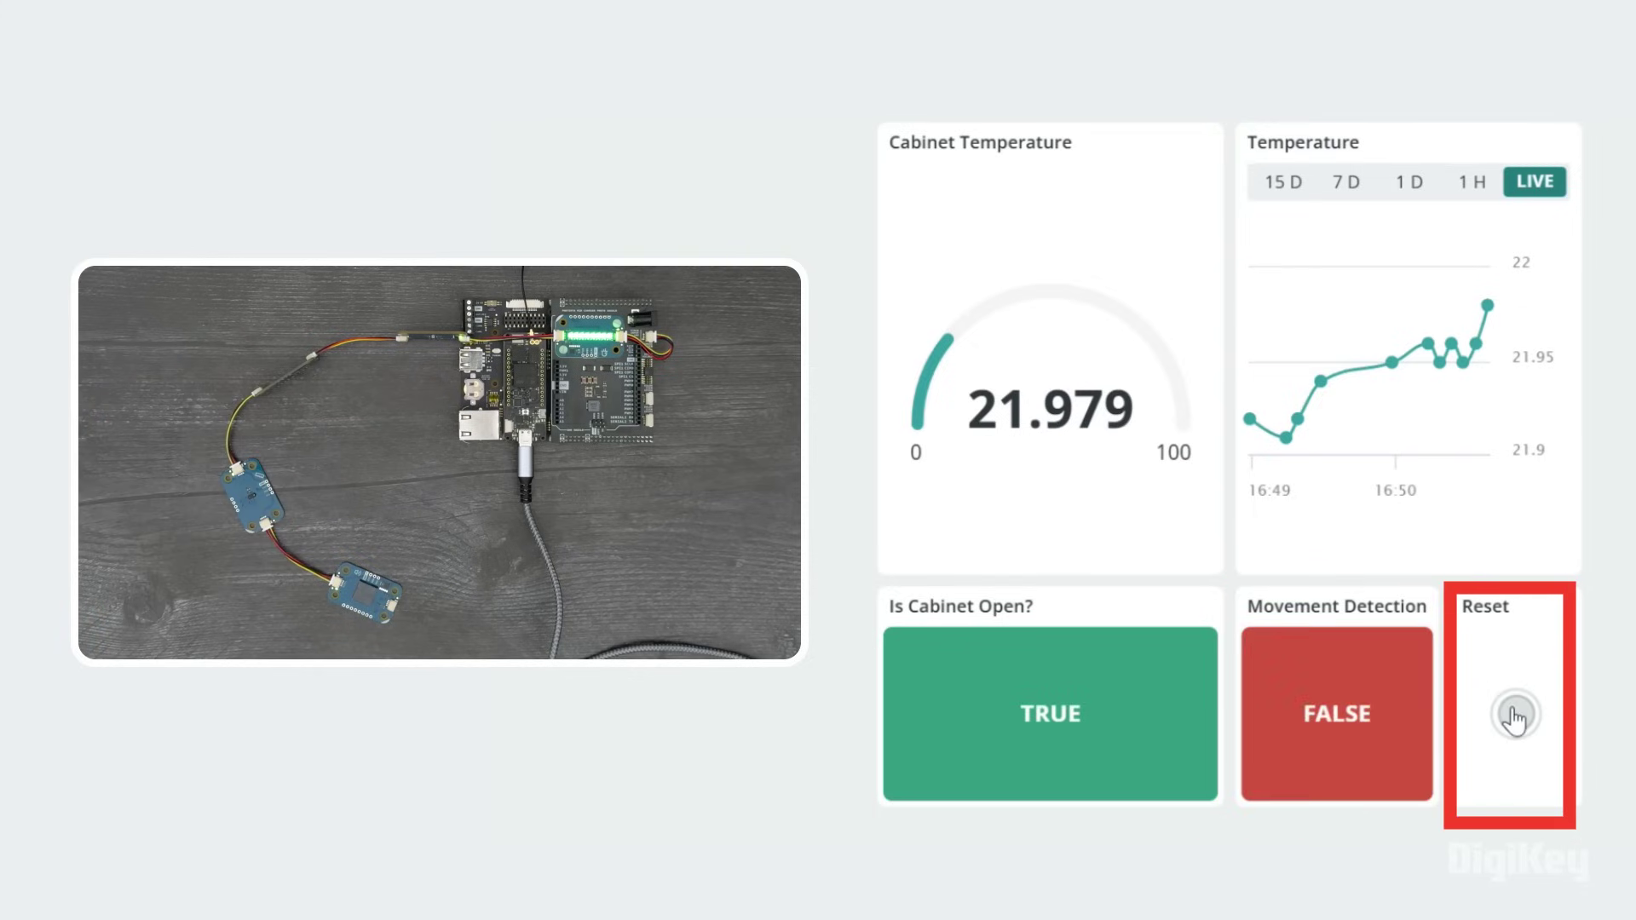